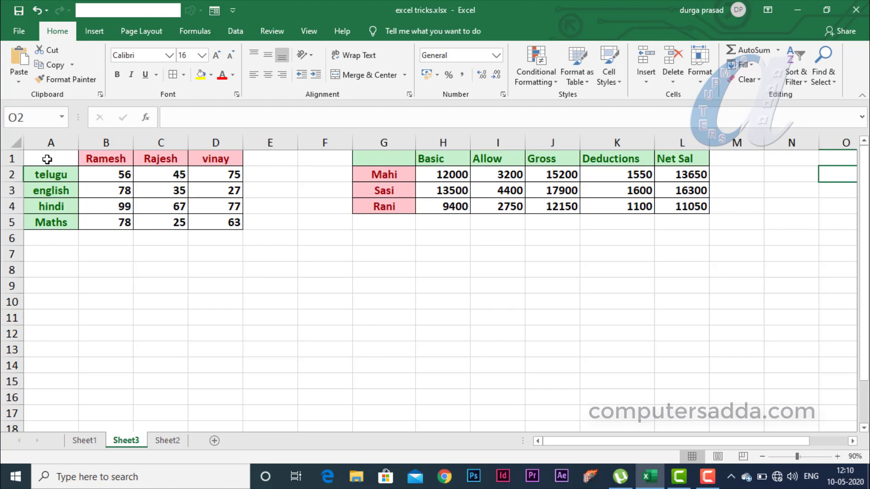
- Insert a clustered column chart of the marks in A1:D5 and move it below the table
drag(47, 158, 222, 225)
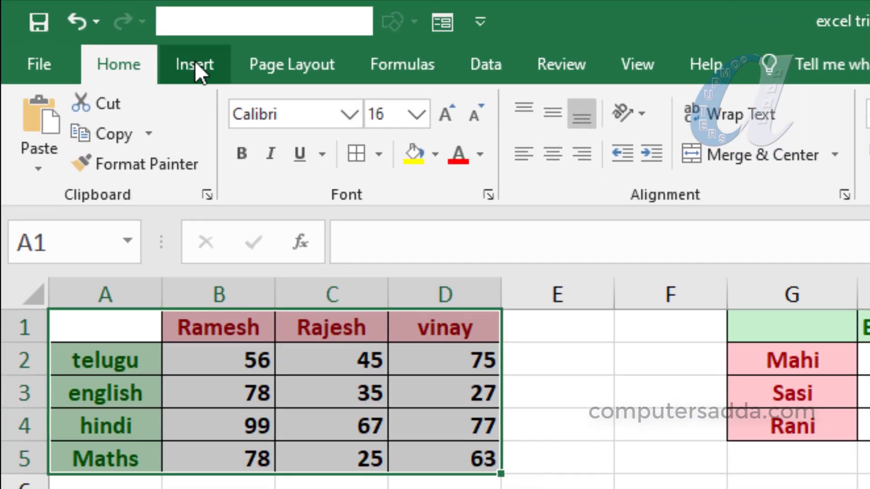
click(194, 64)
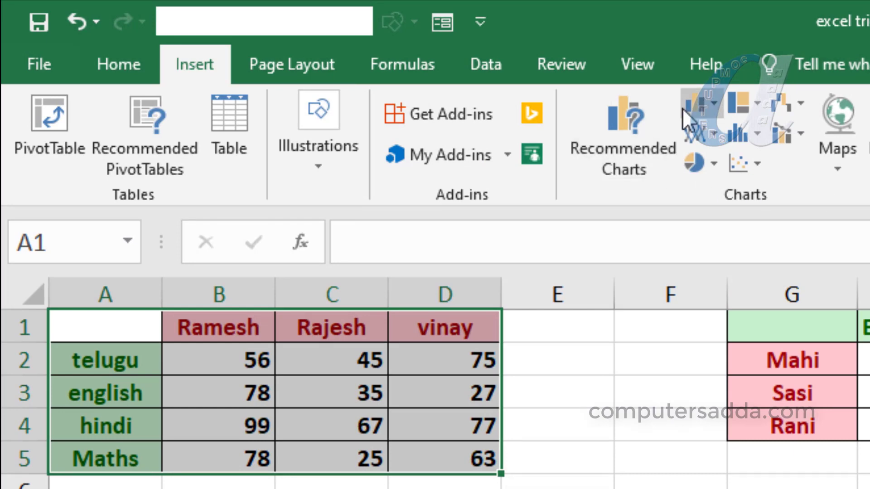
click(714, 108)
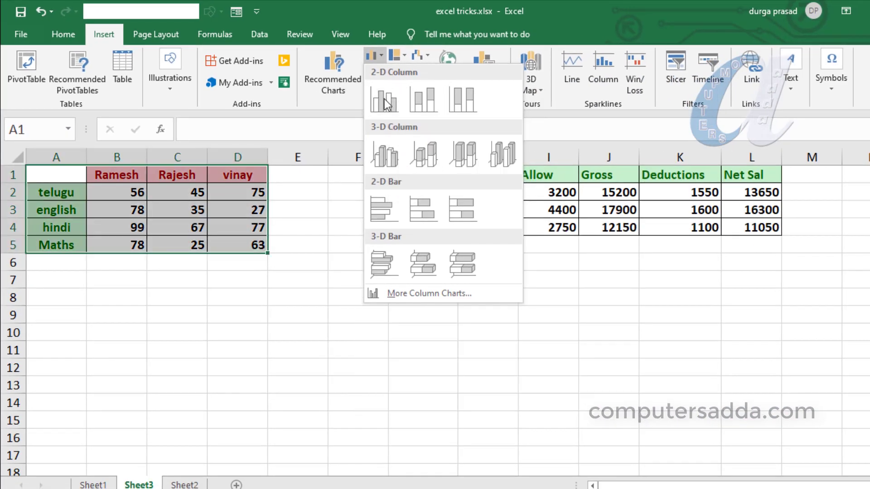
click(382, 98)
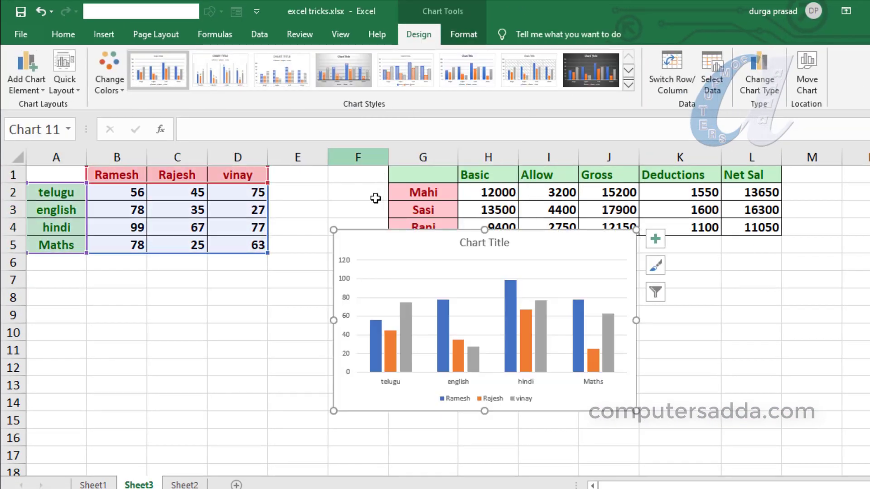
drag(373, 233, 192, 295)
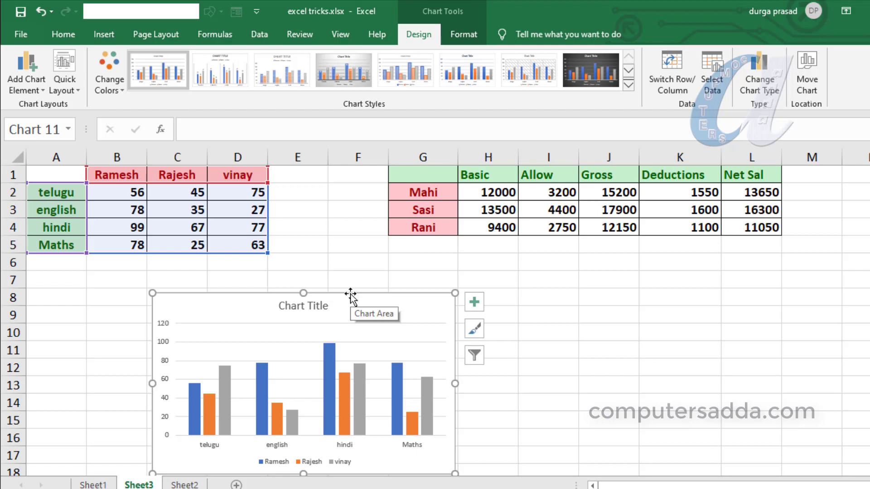
- Nudge the marks chart up and apply the dark glowing-outline chart style
drag(350, 293, 325, 277)
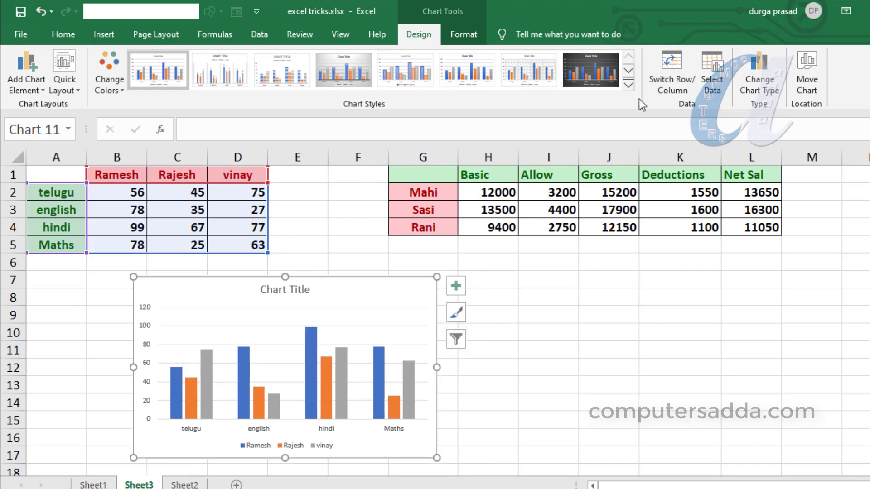
click(632, 86)
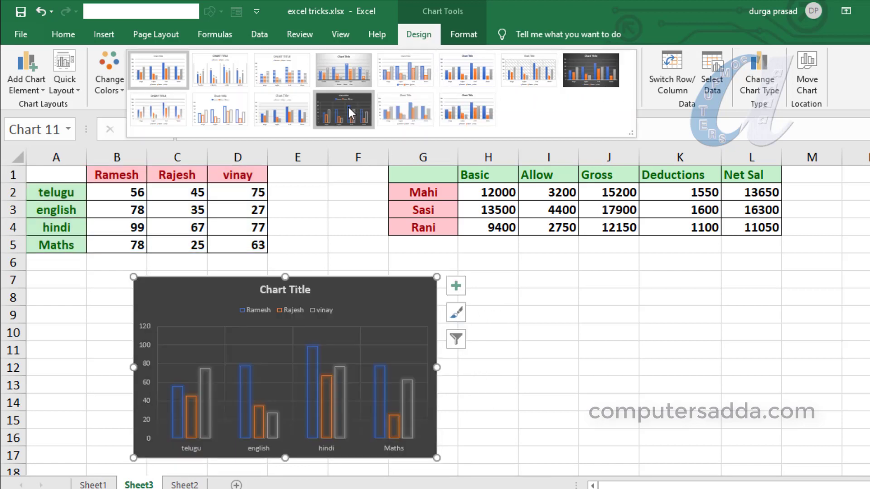
click(349, 108)
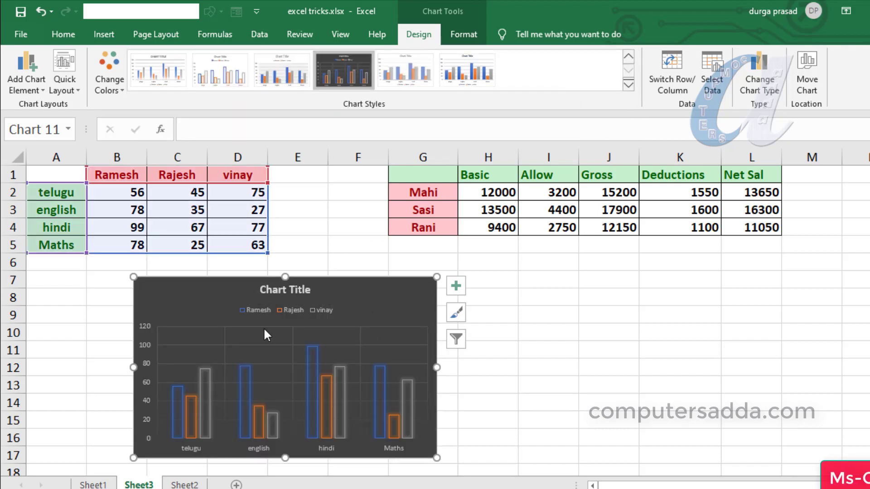
click(259, 308)
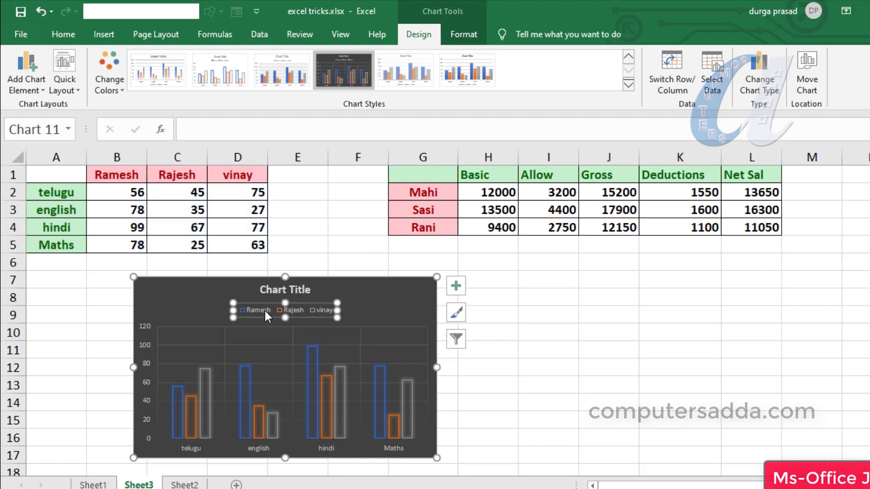
- Make the chart legend text yellow
click(461, 33)
click(603, 57)
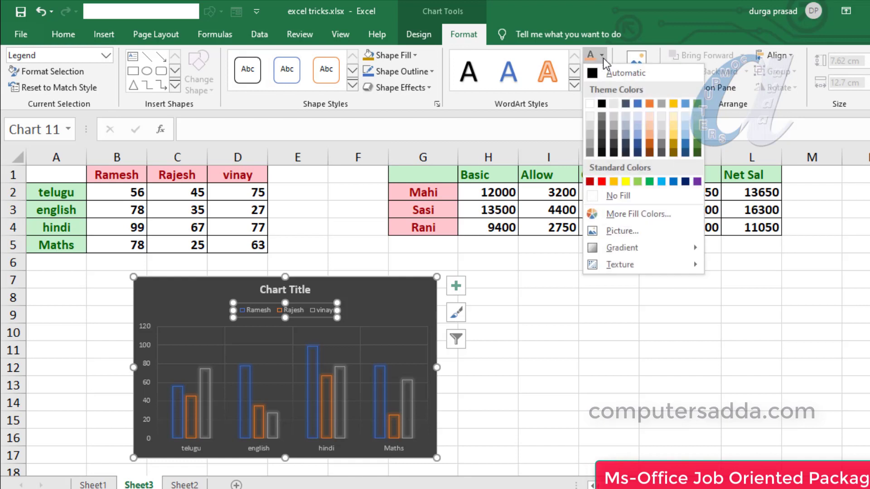
click(625, 181)
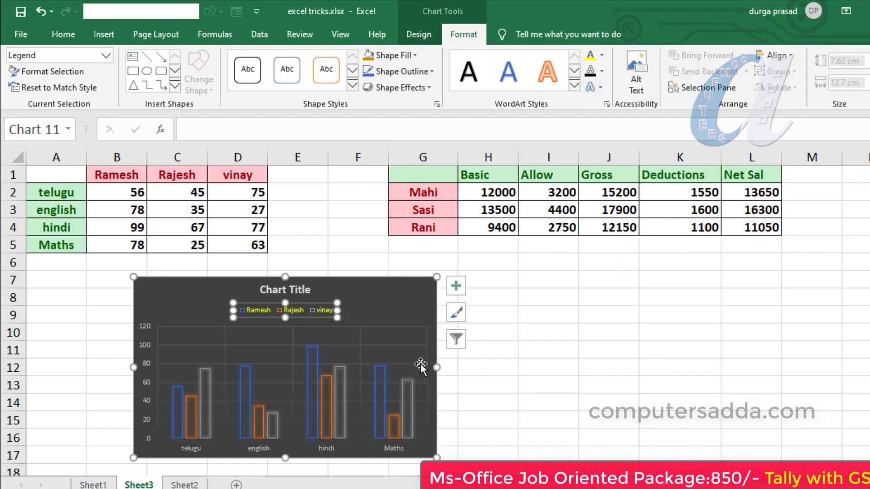
- Format the category axis labels orange, bold, font size 10
click(185, 451)
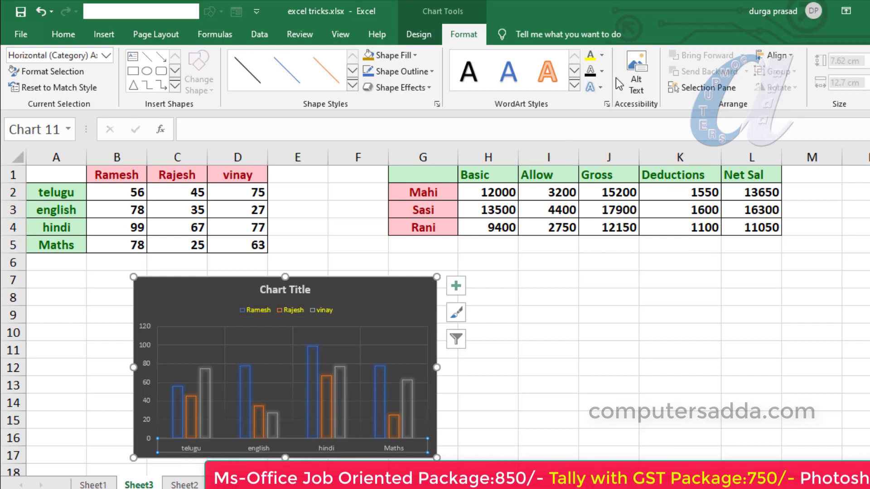
click(602, 54)
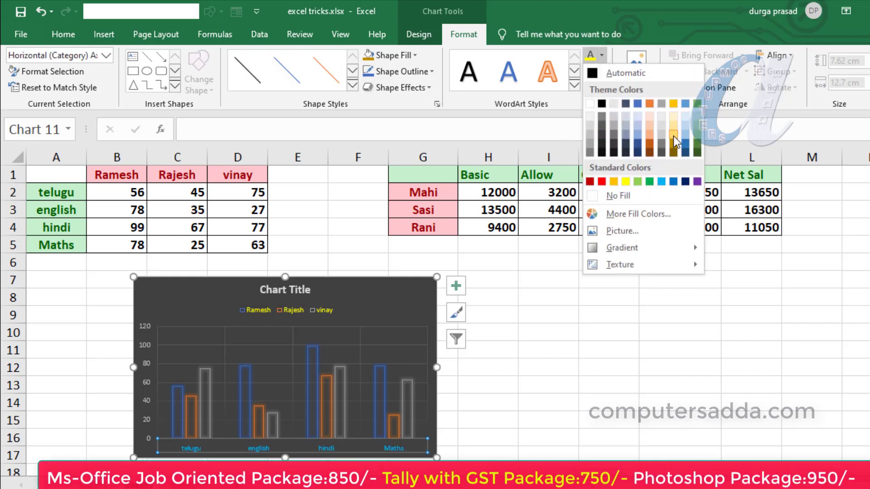
click(651, 135)
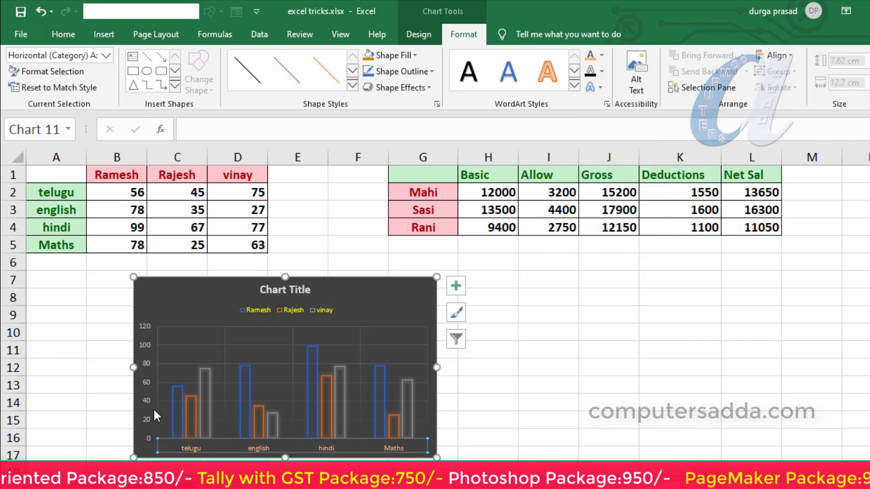
click(64, 34)
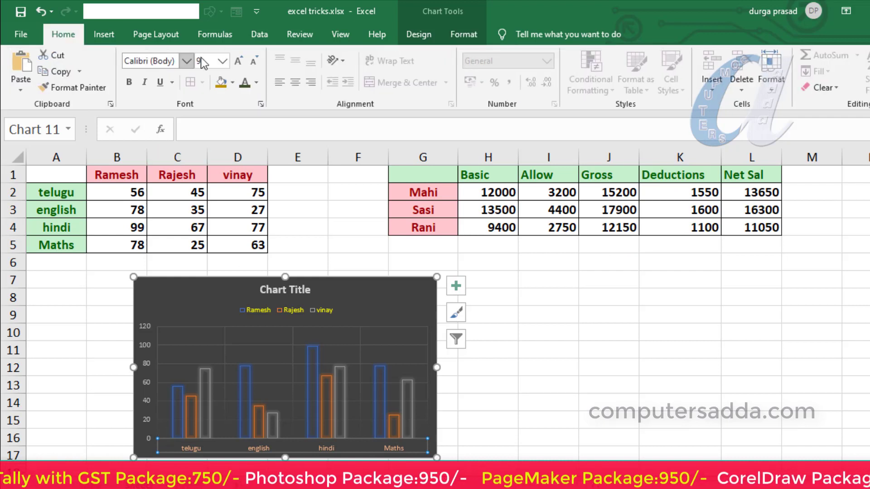
click(200, 60)
text(10)
key(Return)
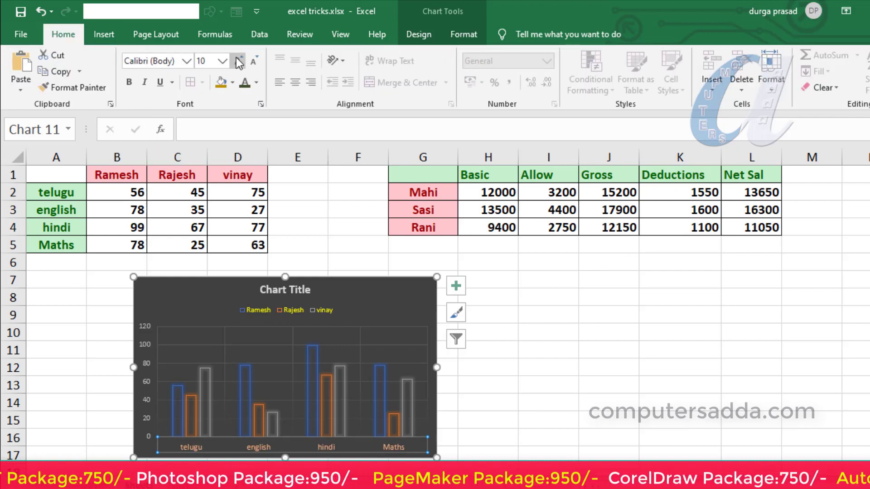
click(128, 85)
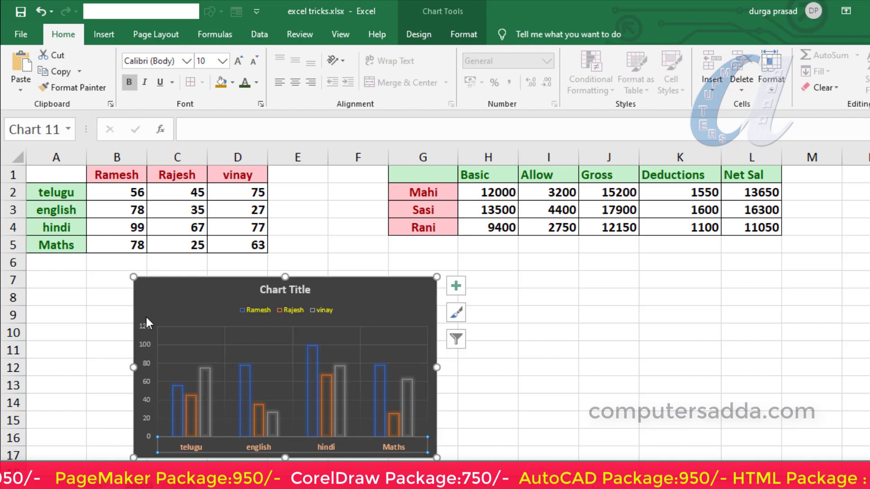
click(207, 393)
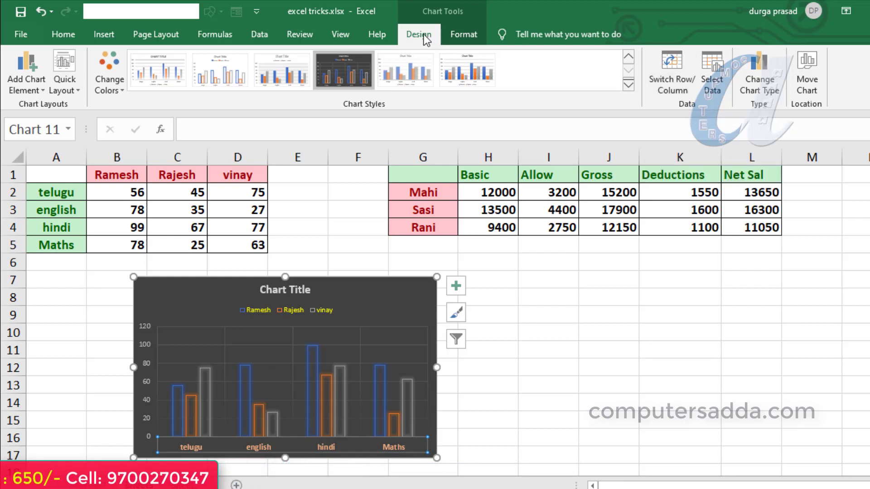
- Switch Row/Column so subjects form the legend, then move the chart left to column A
click(673, 72)
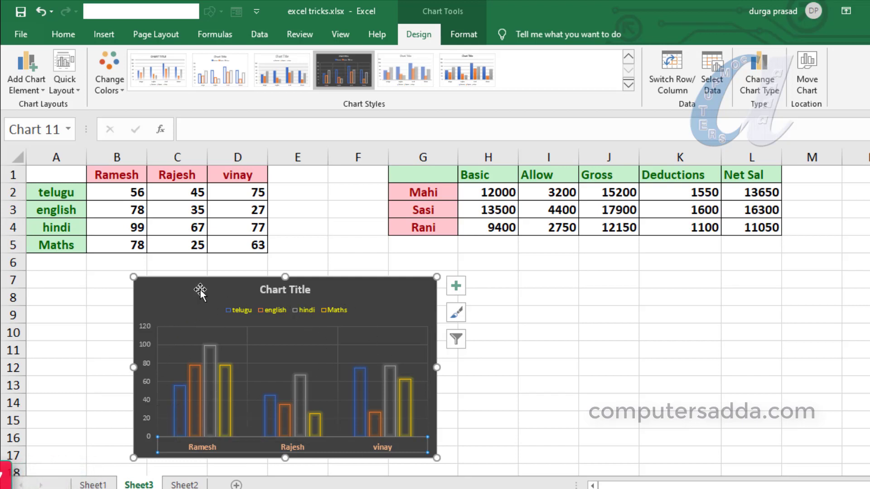
drag(191, 277, 124, 273)
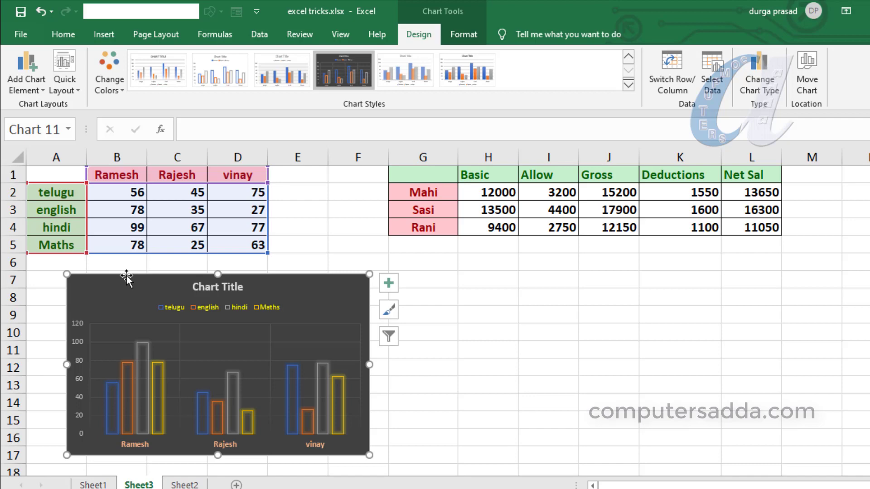
- Save the marks chart as the chart template Chart1.crtx
right_click(127, 275)
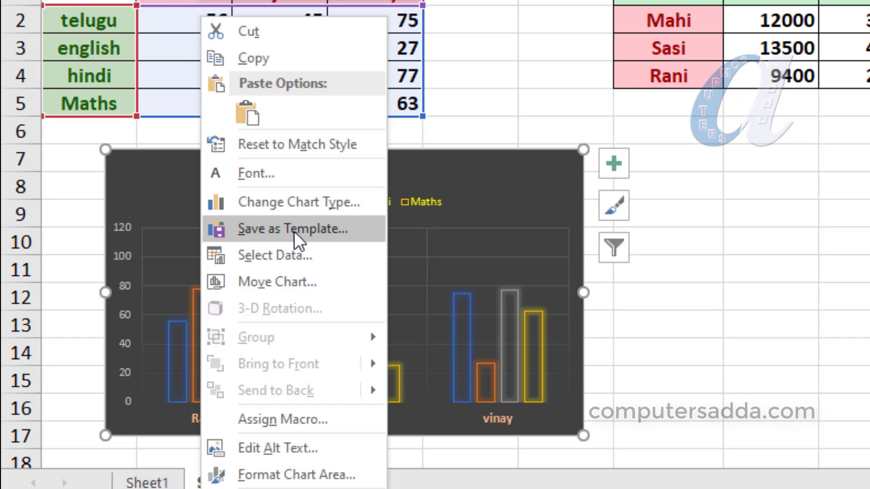
click(306, 230)
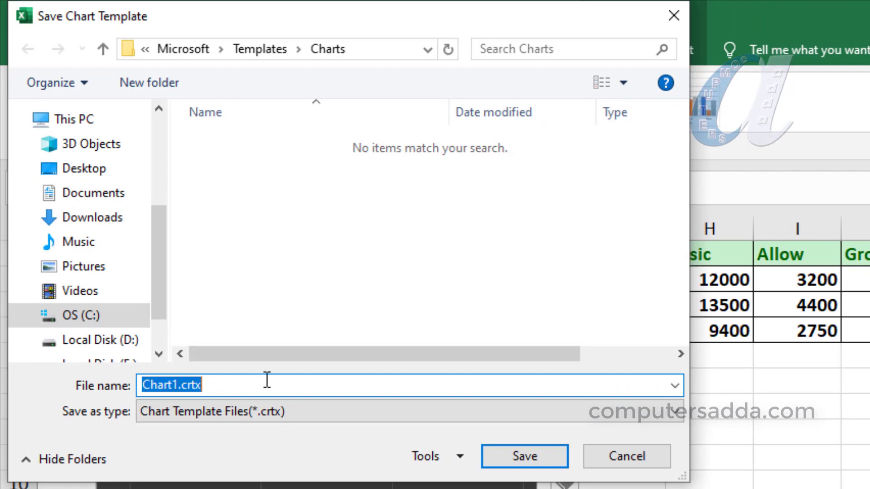
click(502, 454)
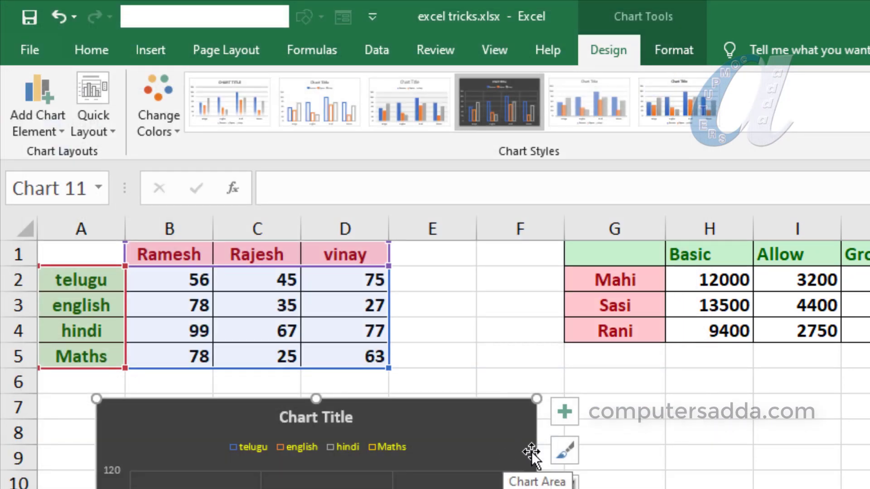
- Insert a clustered column chart of the salary table G1:L4 and move it below the table
key(Escape)
drag(618, 254, 868, 295)
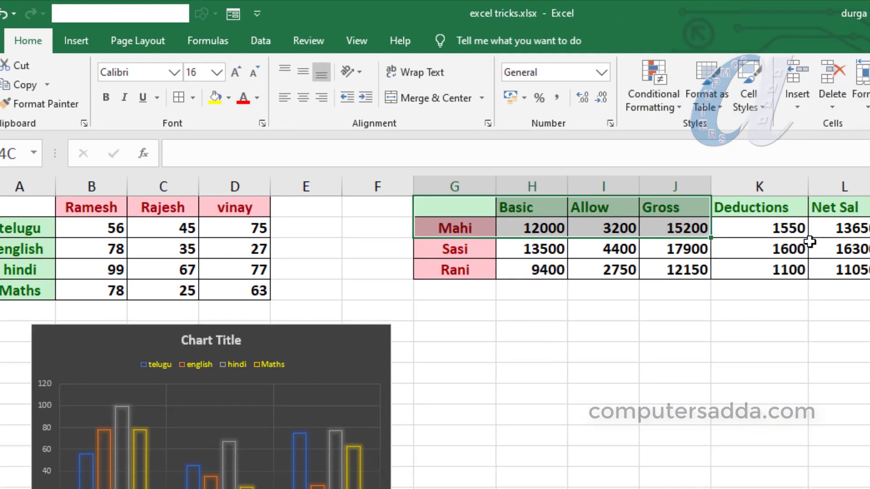
drag(809, 243, 855, 264)
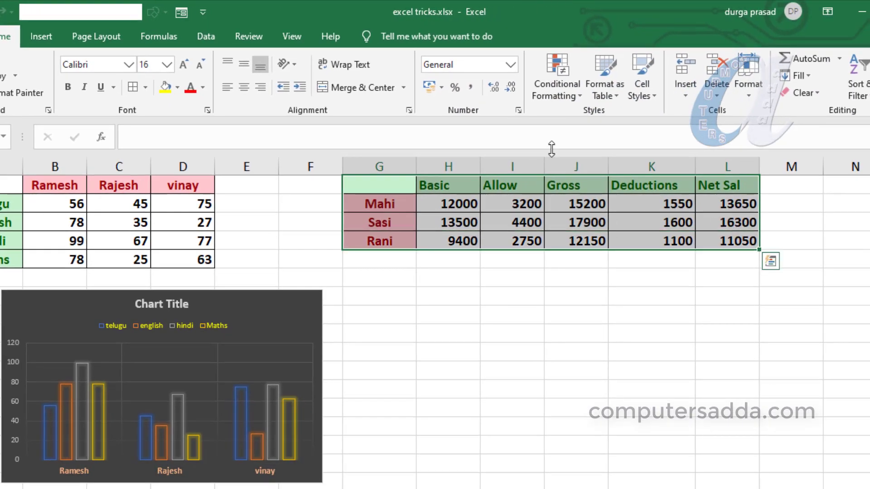
click(44, 44)
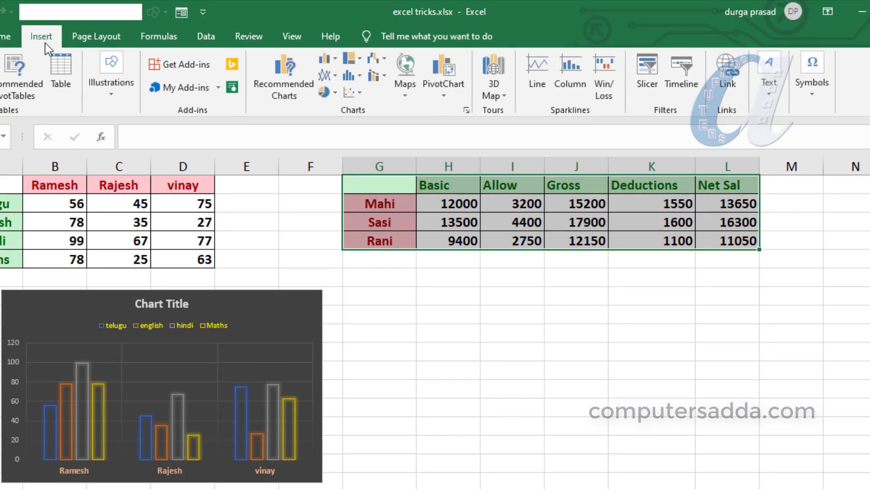
click(336, 60)
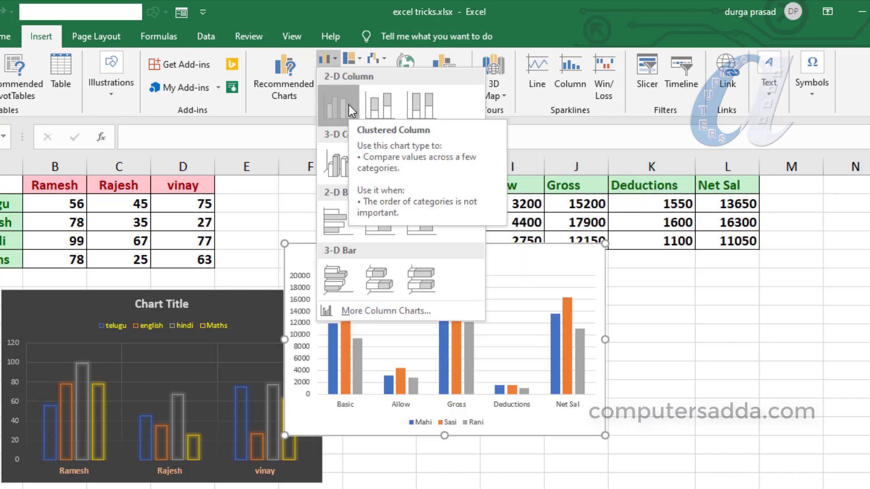
click(347, 105)
drag(376, 264, 503, 291)
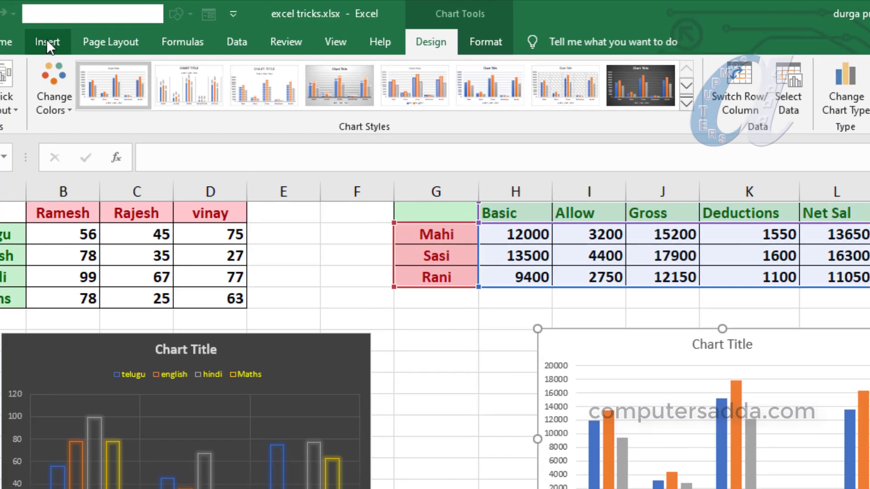
- Apply the saved Chart1 template to the salary chart from More Column Charts > Templates
click(47, 42)
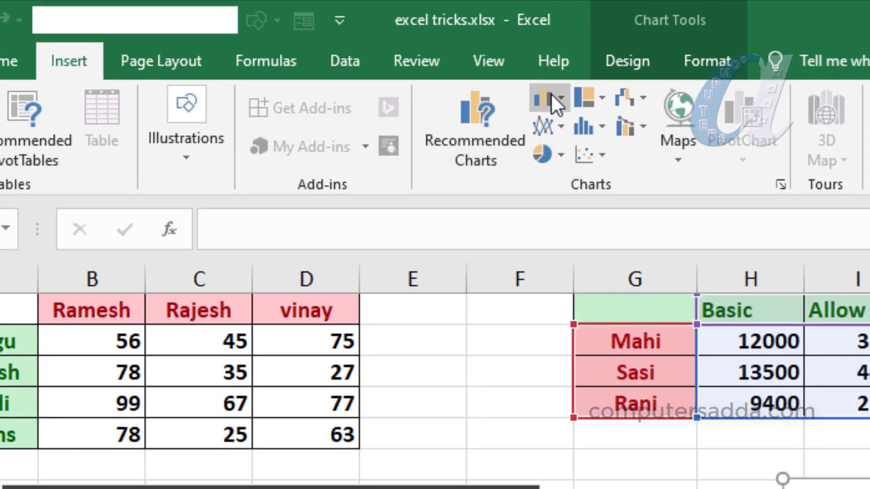
click(551, 95)
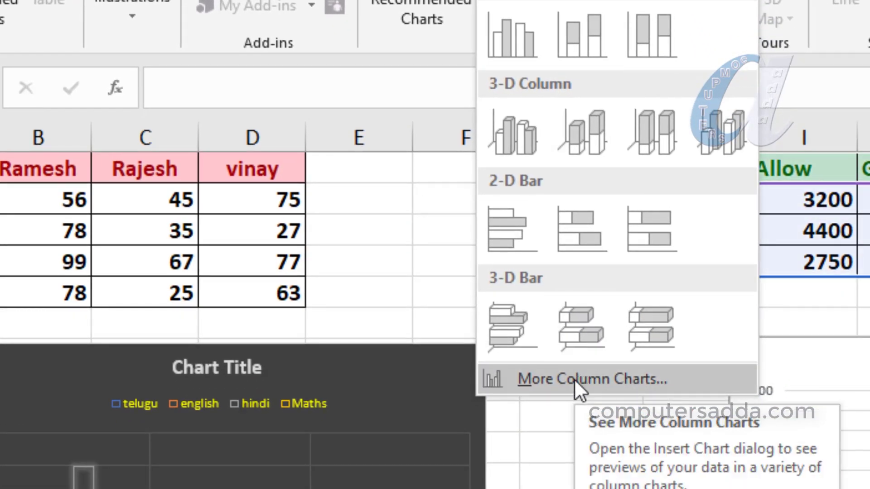
click(574, 378)
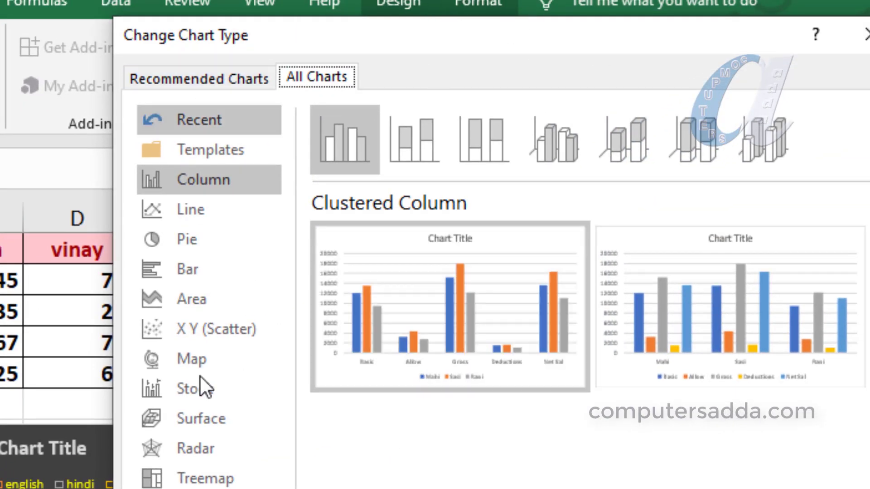
click(189, 148)
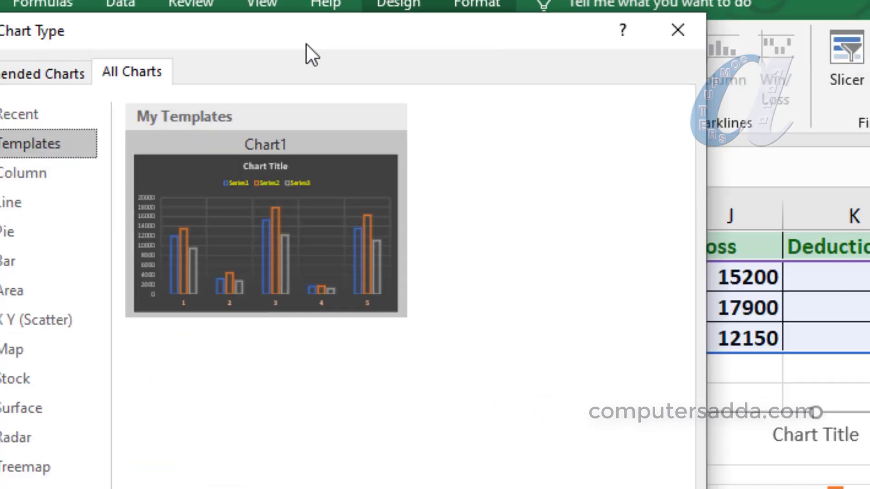
mouse_move(394, 240)
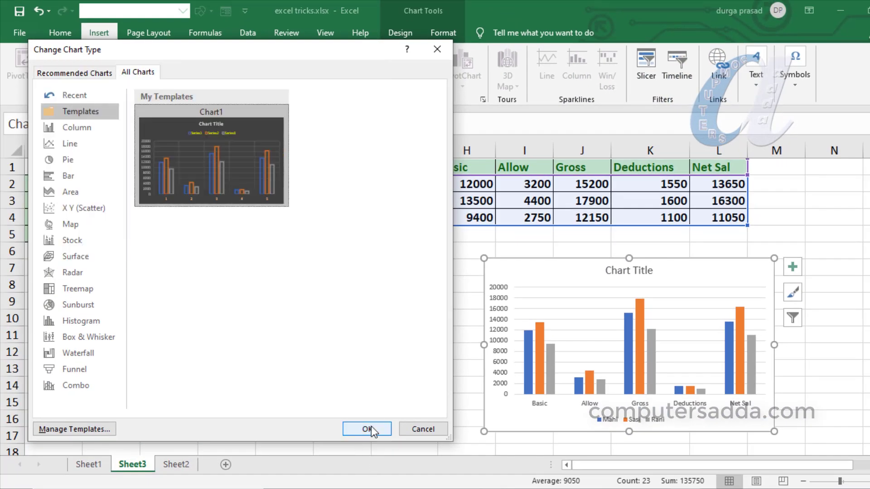
click(367, 428)
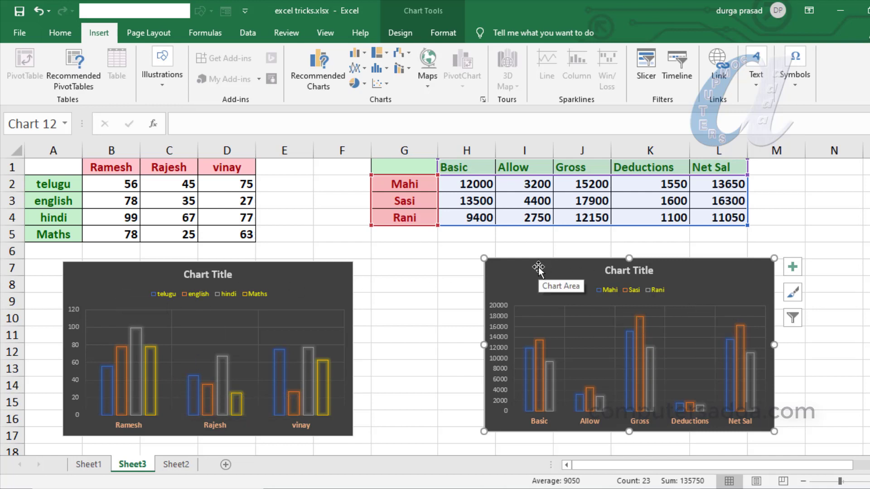
- Undo the Chart1 template on the salary chart, copy the dark marks chart, then select the salary chart
key(ctrl+z)
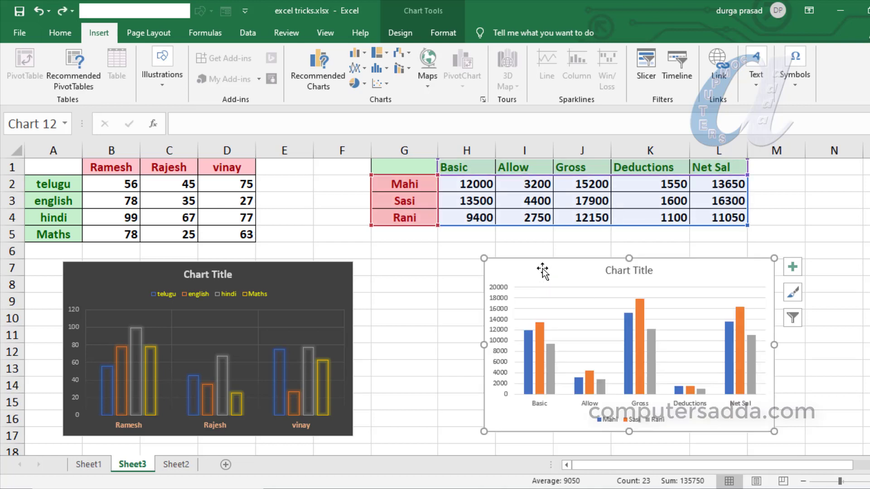
click(404, 285)
click(132, 290)
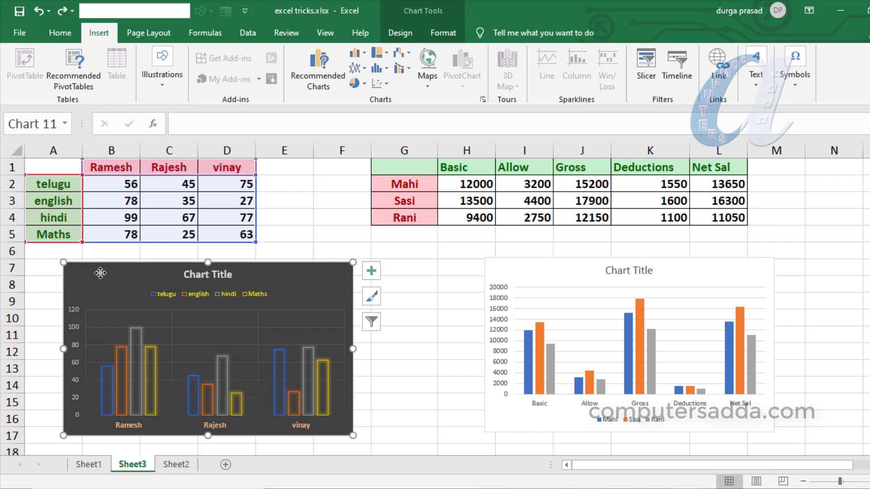
click(507, 270)
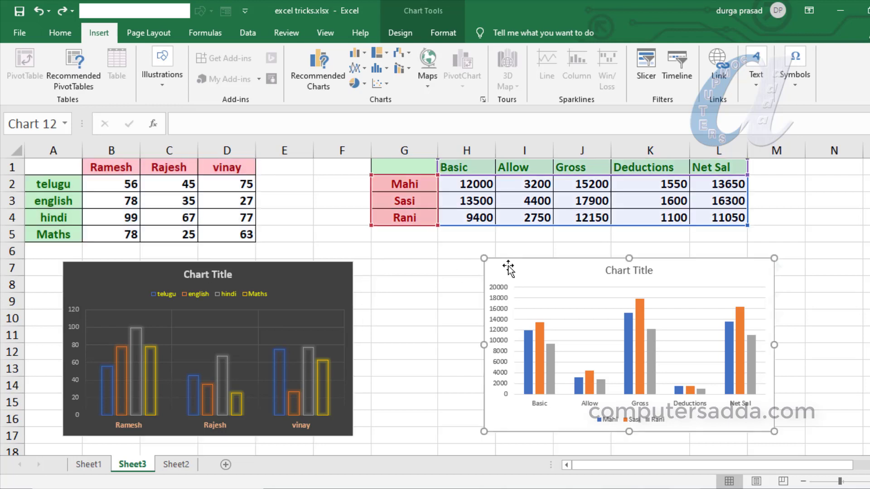
click(132, 292)
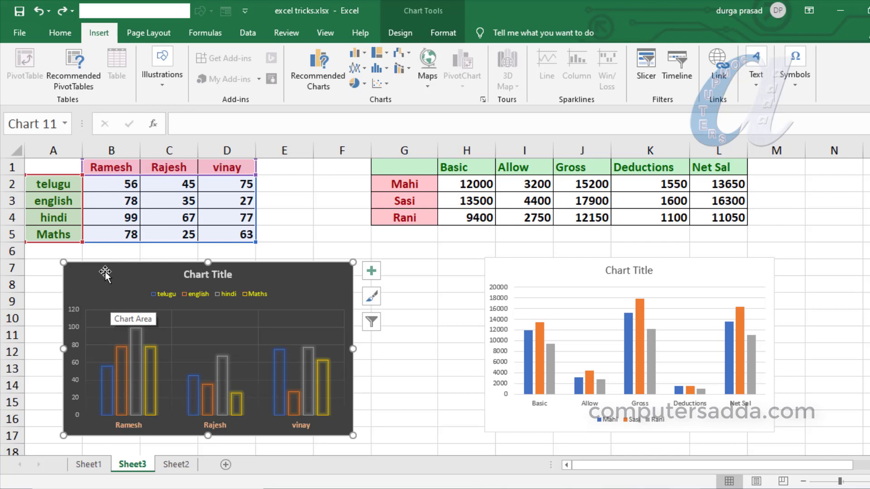
click(508, 268)
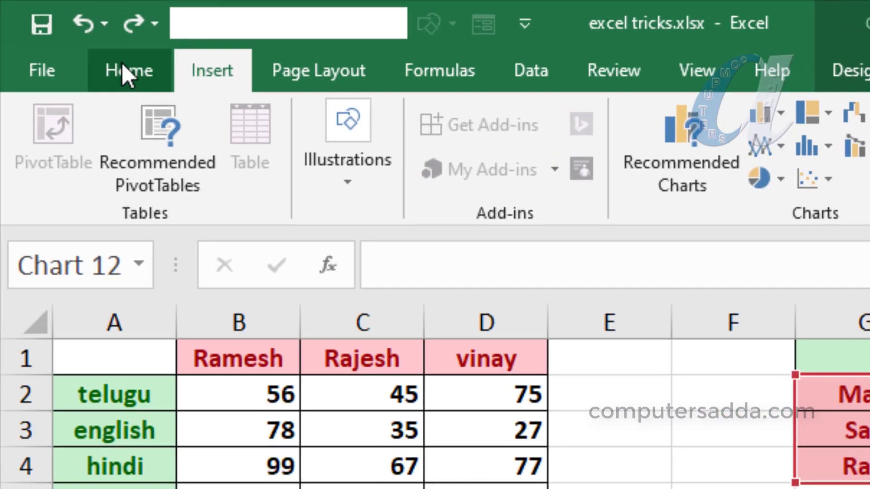
- Paste Special only the Formats of the copied marks chart onto the salary chart
click(59, 32)
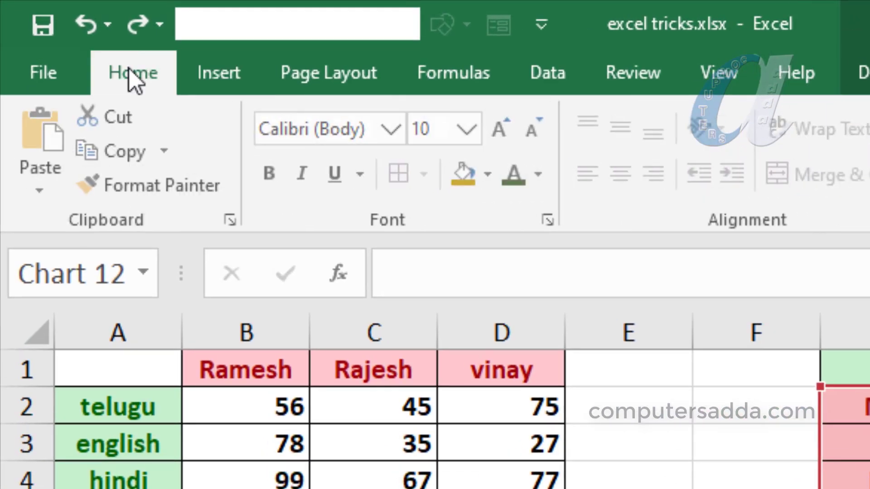
click(48, 188)
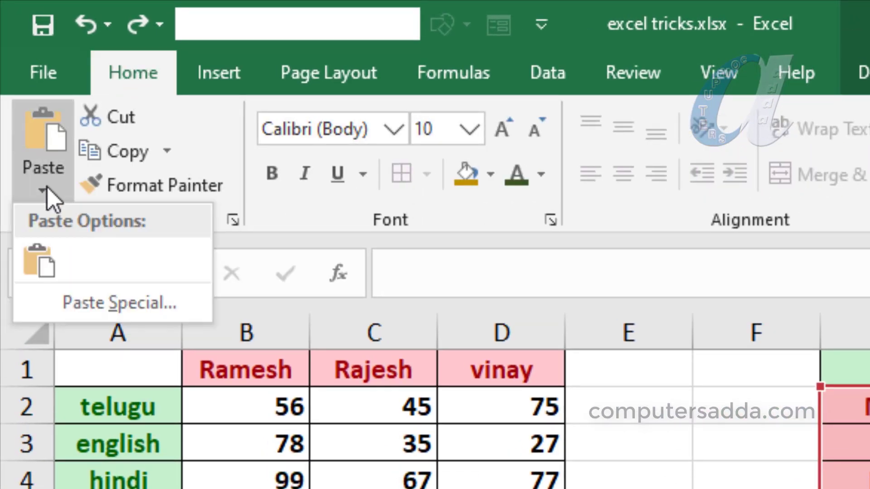
click(73, 304)
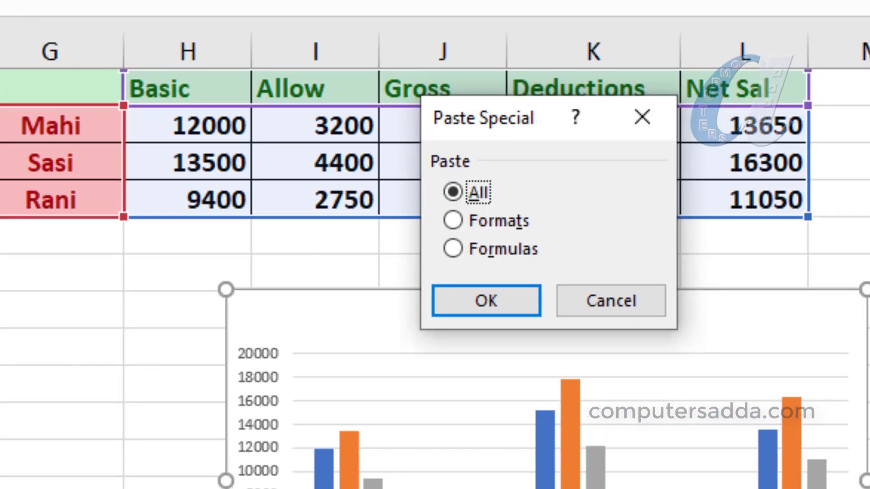
click(471, 221)
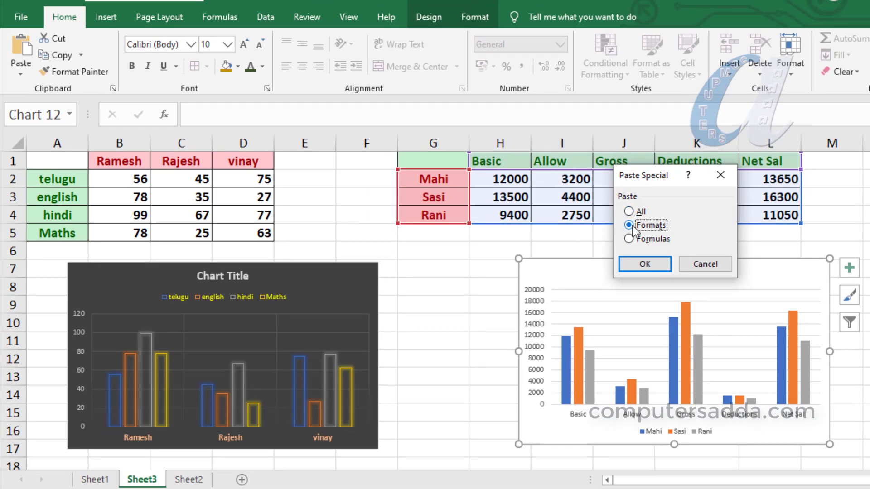
click(637, 263)
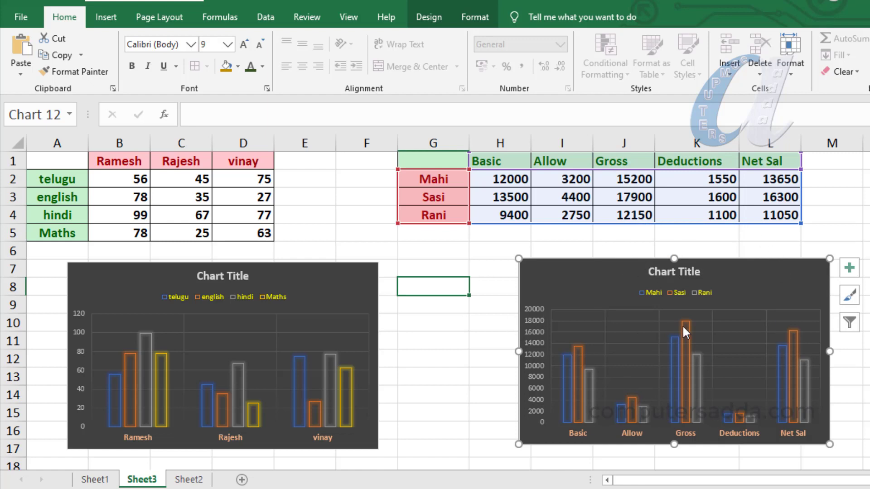
mouse_move(683, 327)
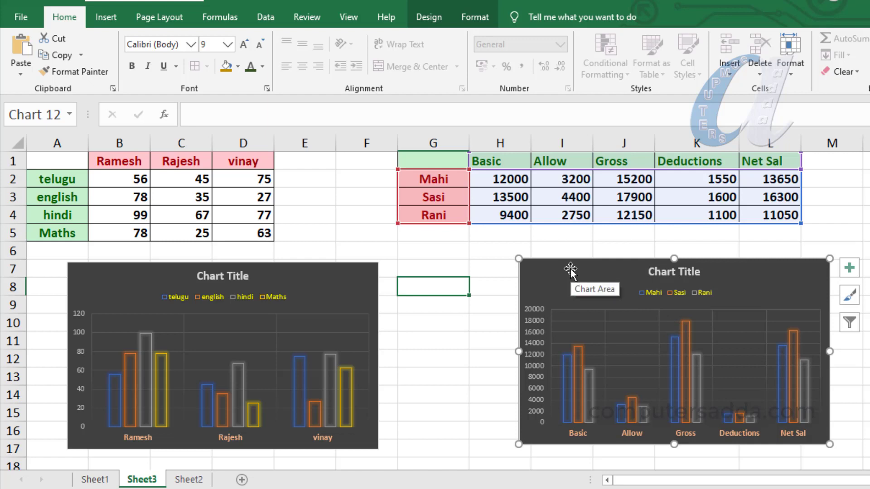
mouse_move(134, 353)
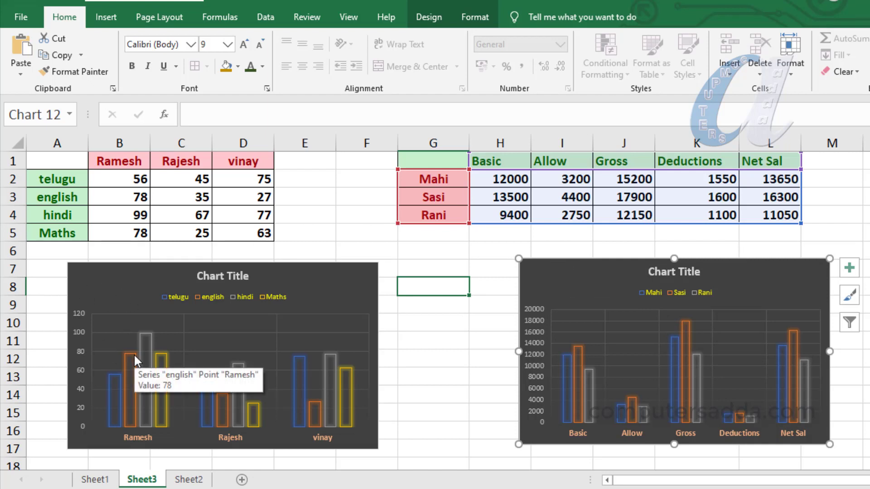